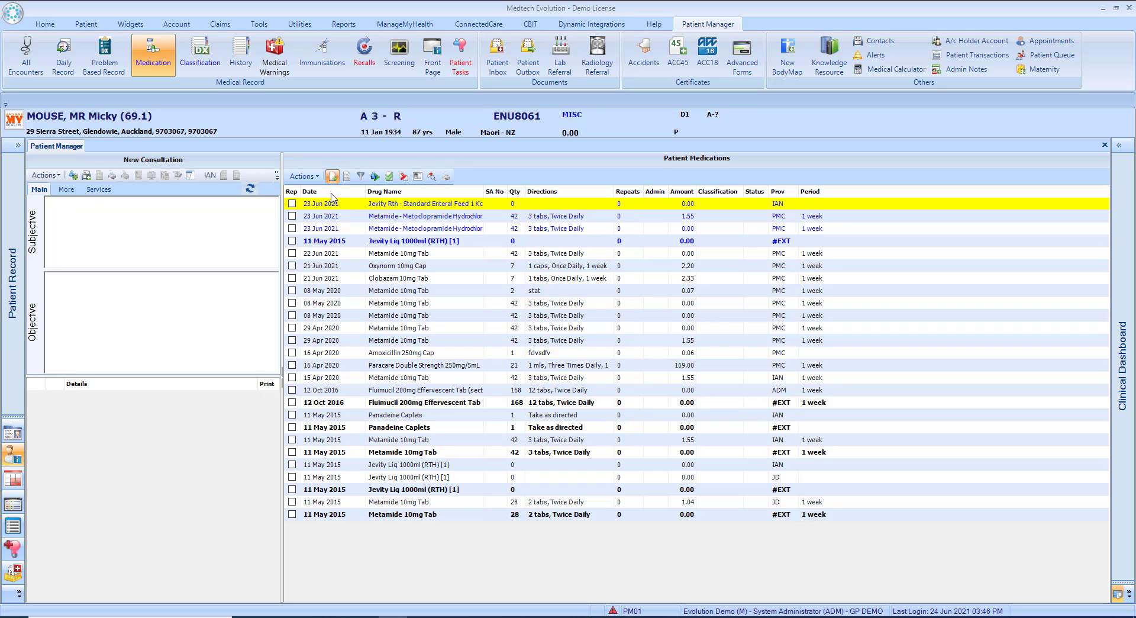
Start a new medication, look up 'roxith', then close the search and the medication form unused.
click(332, 177)
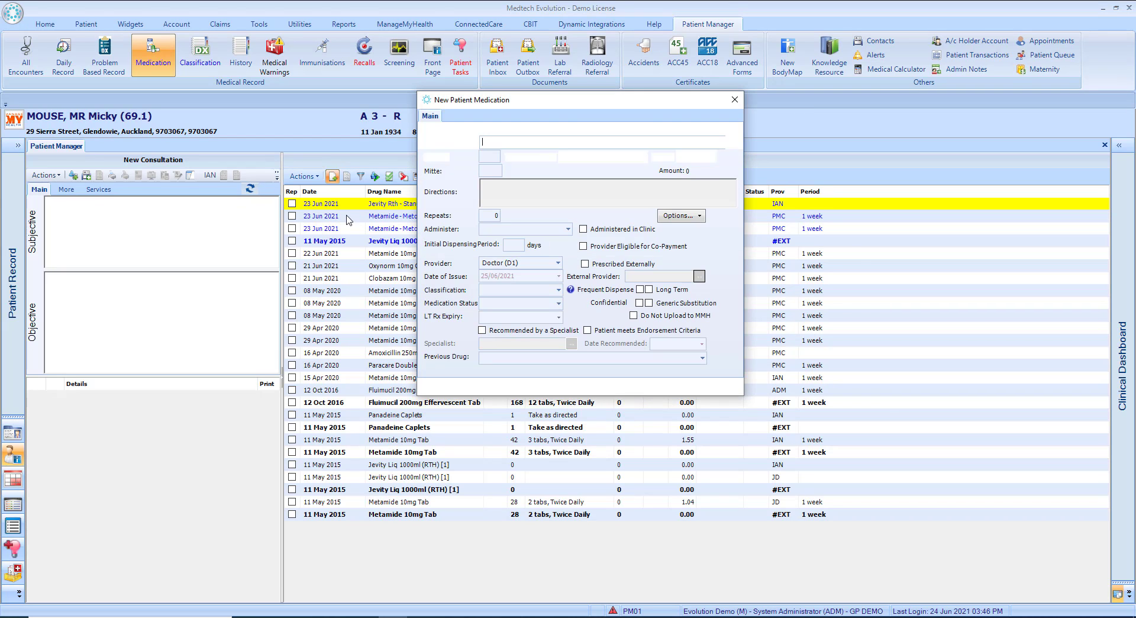
click(480, 140)
text(roxith)
key(Tab)
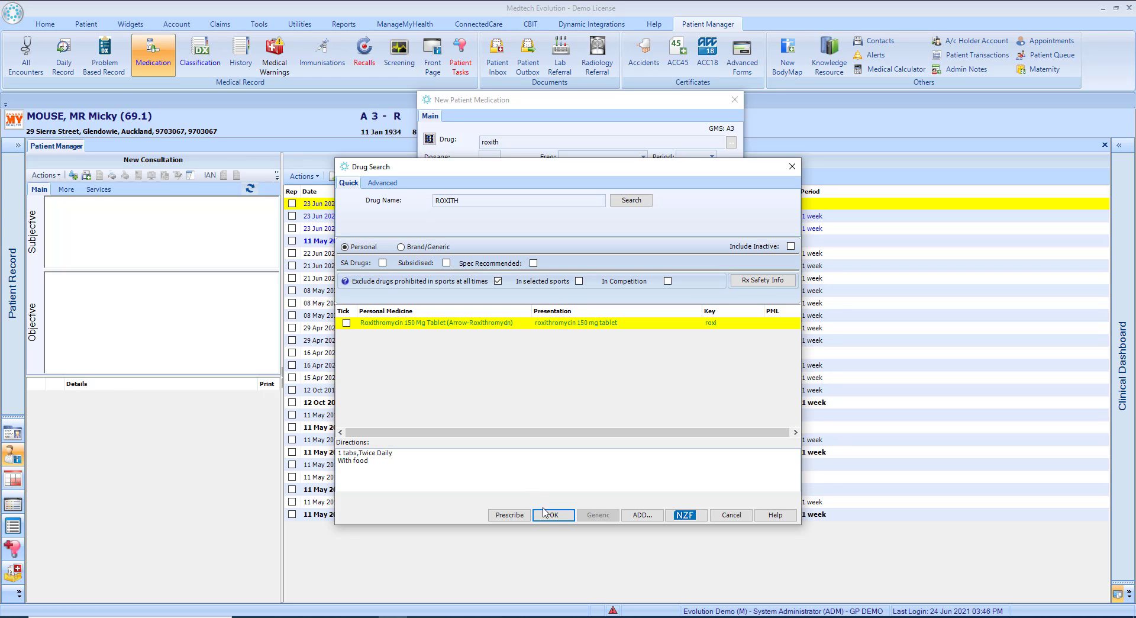
click(713, 513)
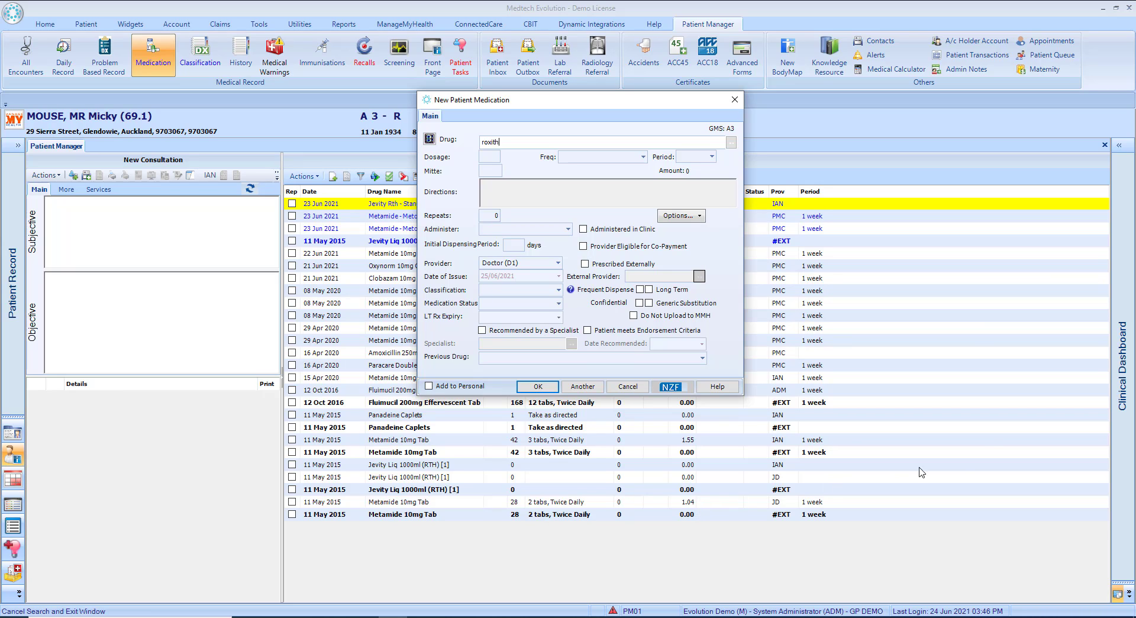
click(735, 99)
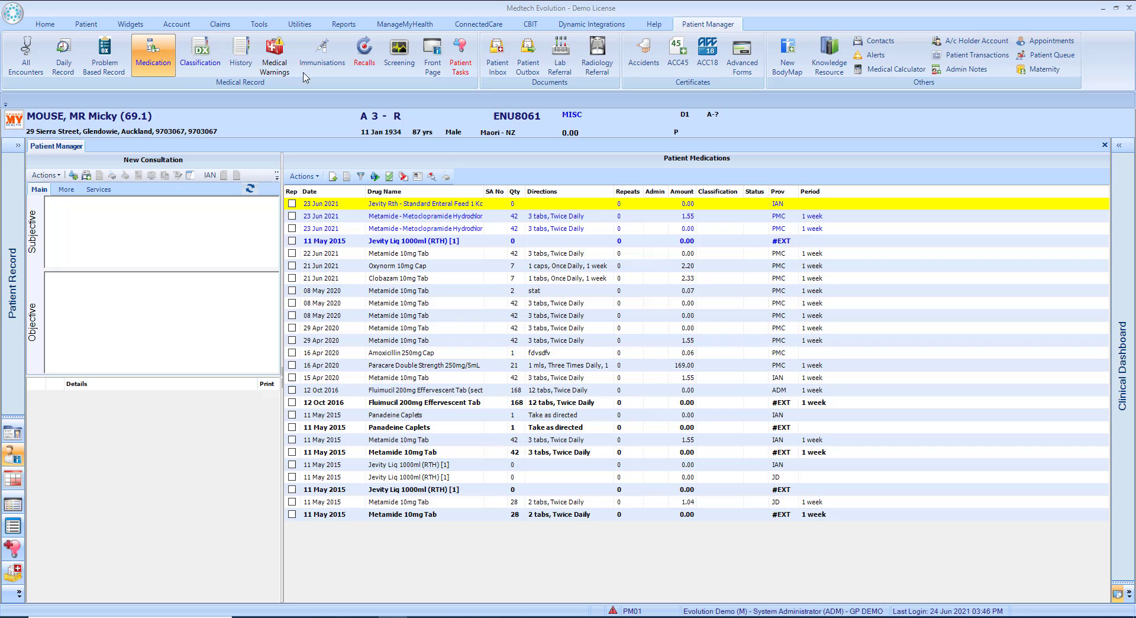
Open the Drug setup form under Options > Clinical.
click(12, 13)
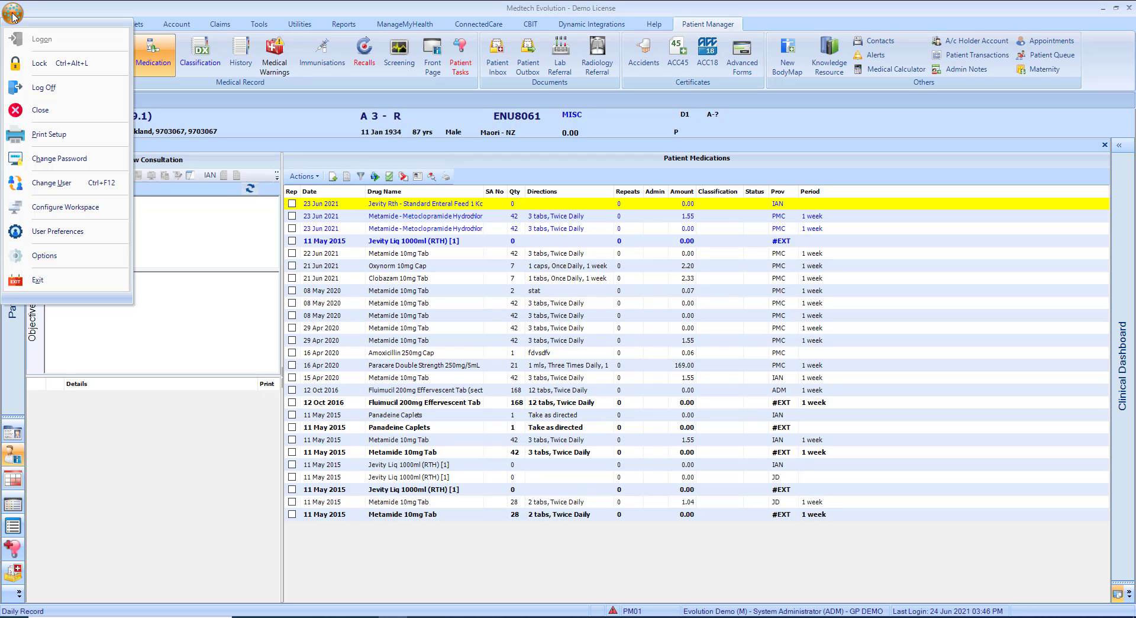
click(53, 257)
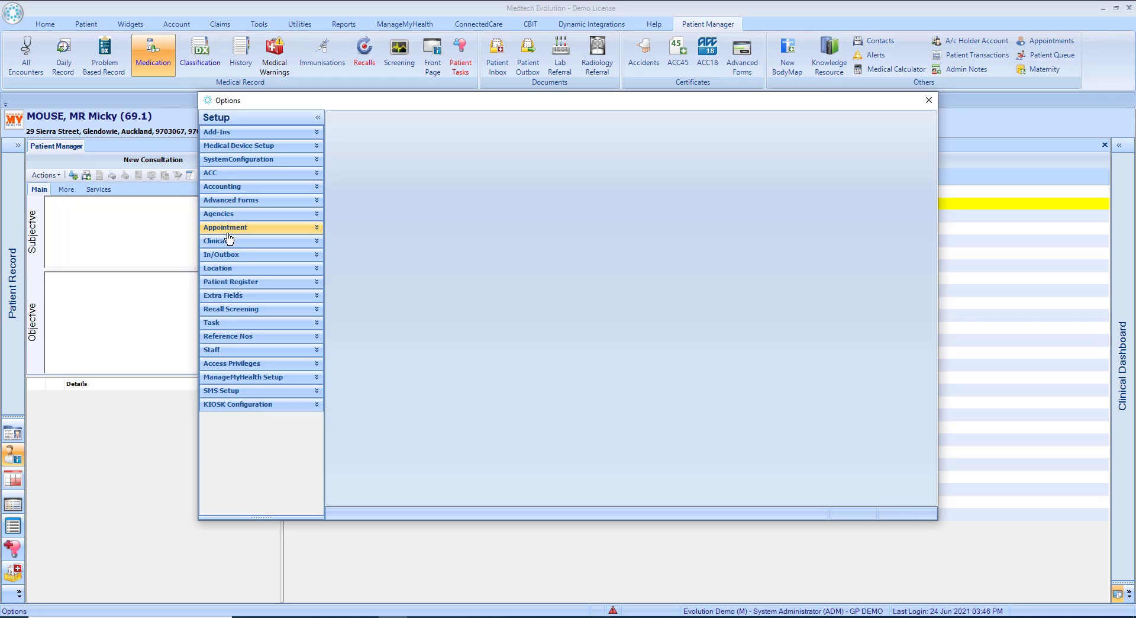
click(229, 243)
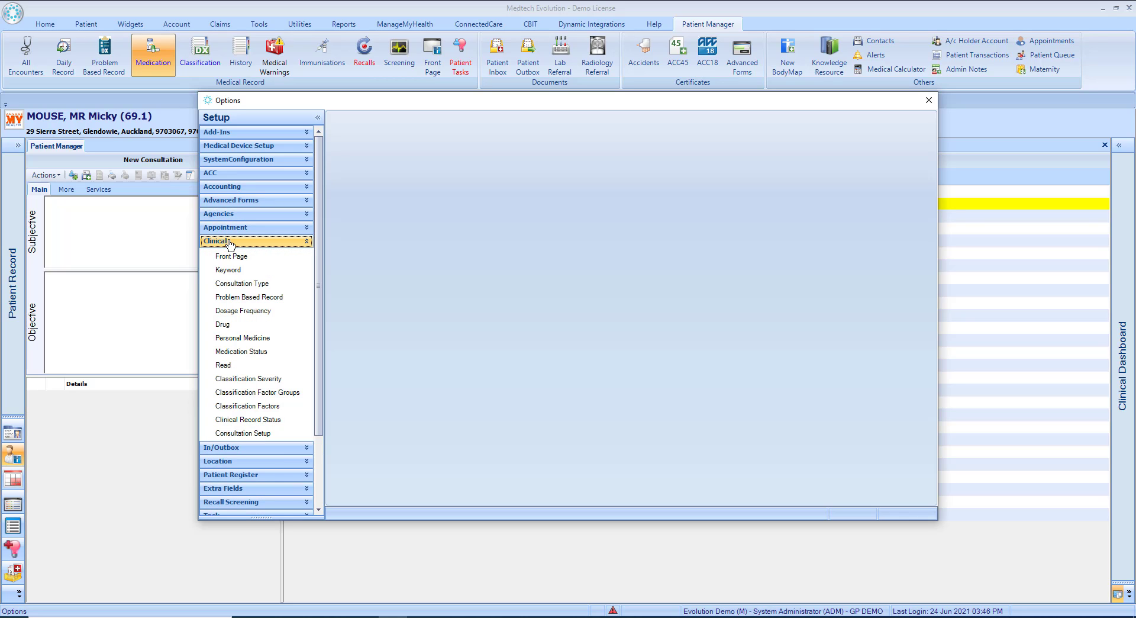
click(218, 329)
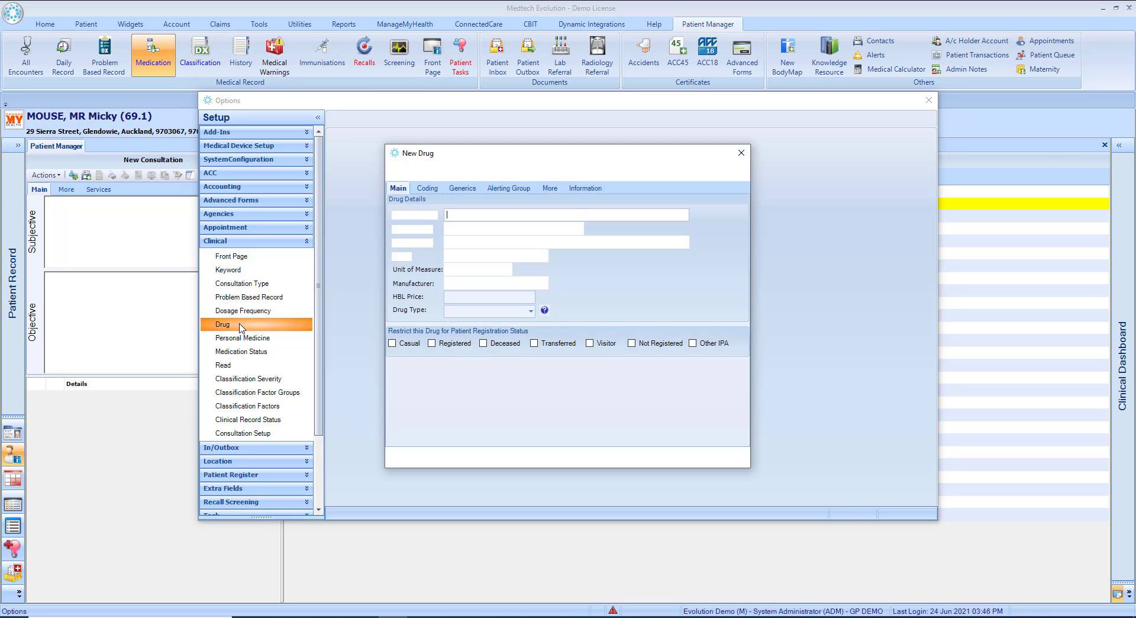
Search the catalogue for AMOXICILLIN and load the Apo-Amoxi 500 mg capsule.
click(409, 460)
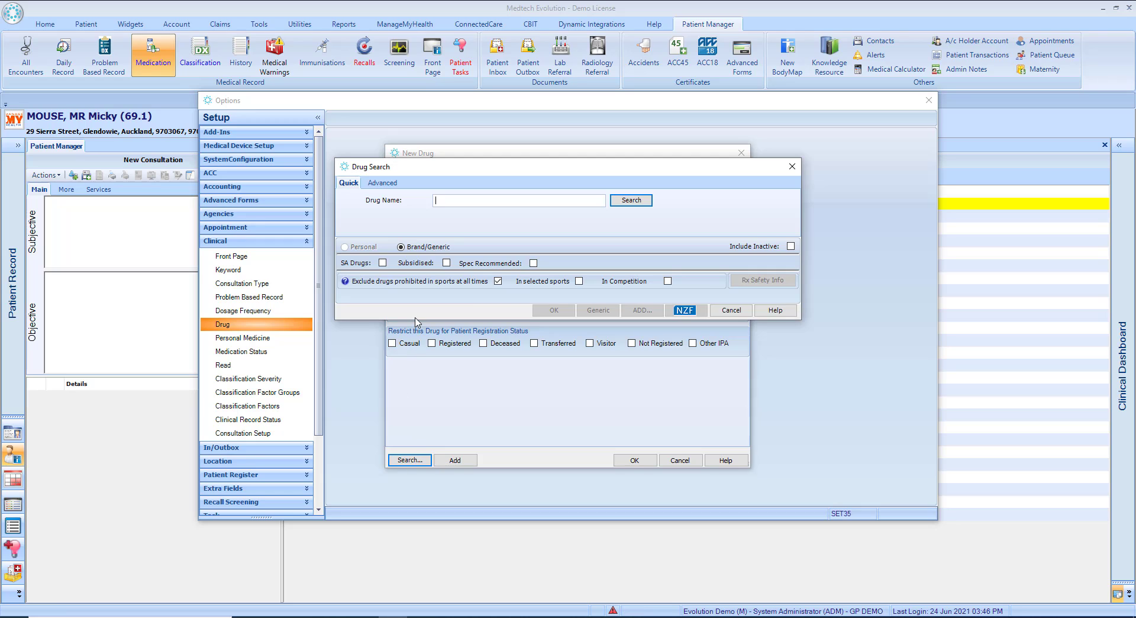
text(AMOX)
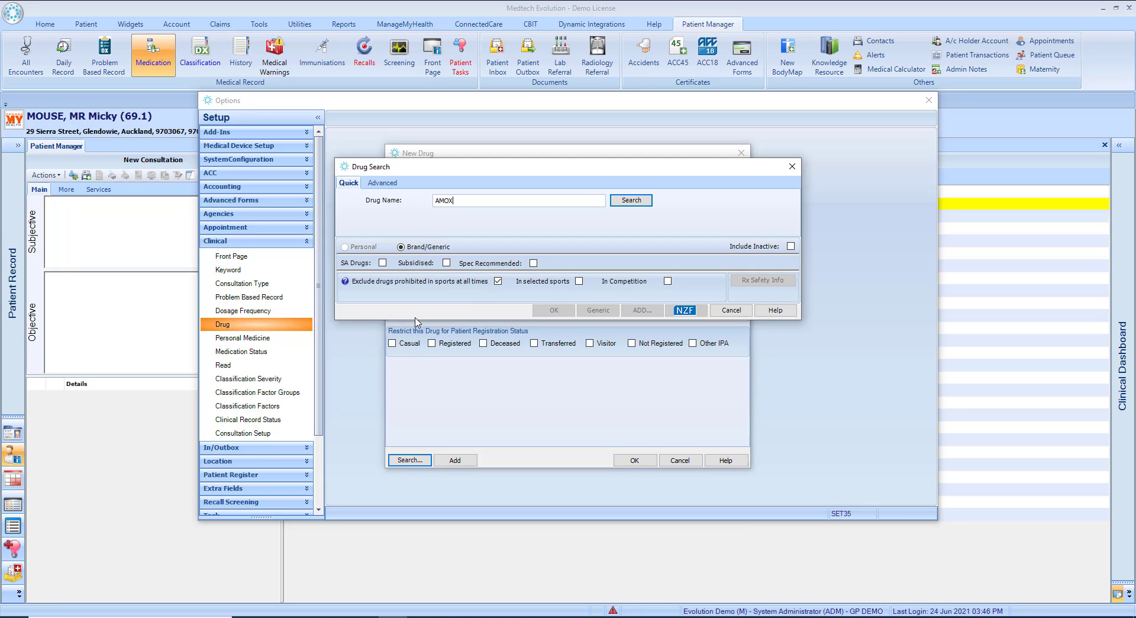
text(ICILLIN)
click(644, 203)
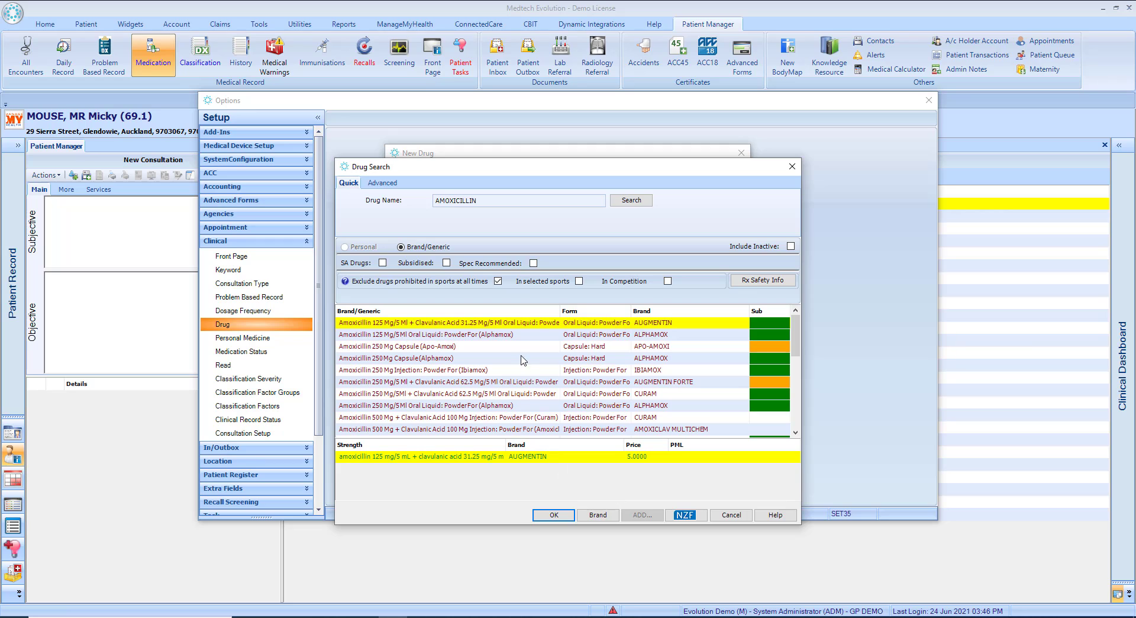
click(521, 347)
click(405, 481)
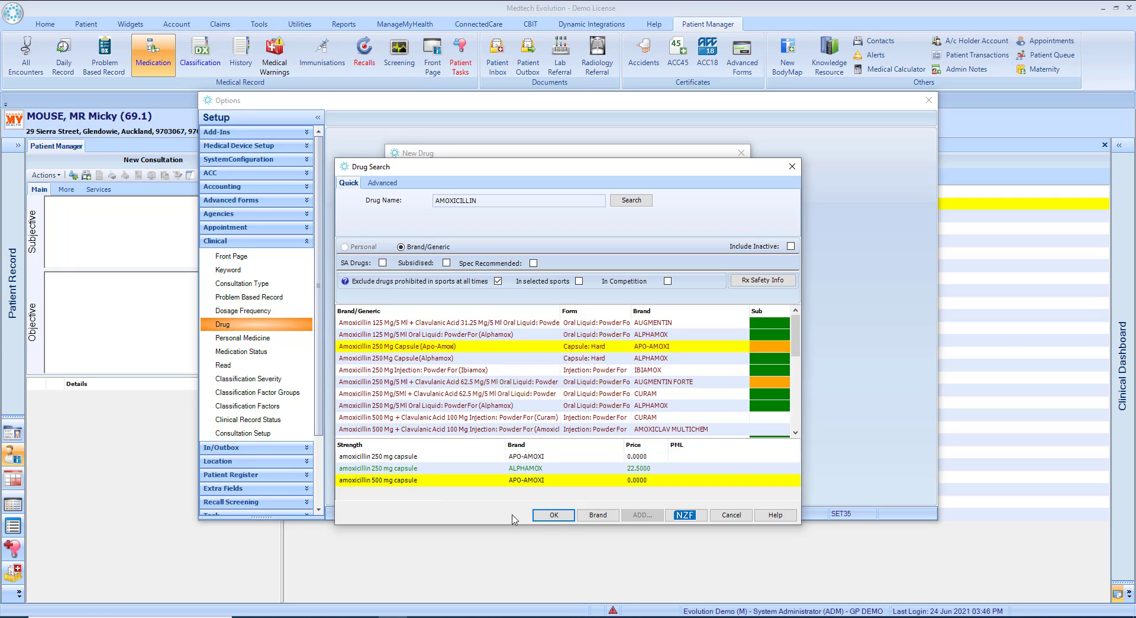
click(550, 516)
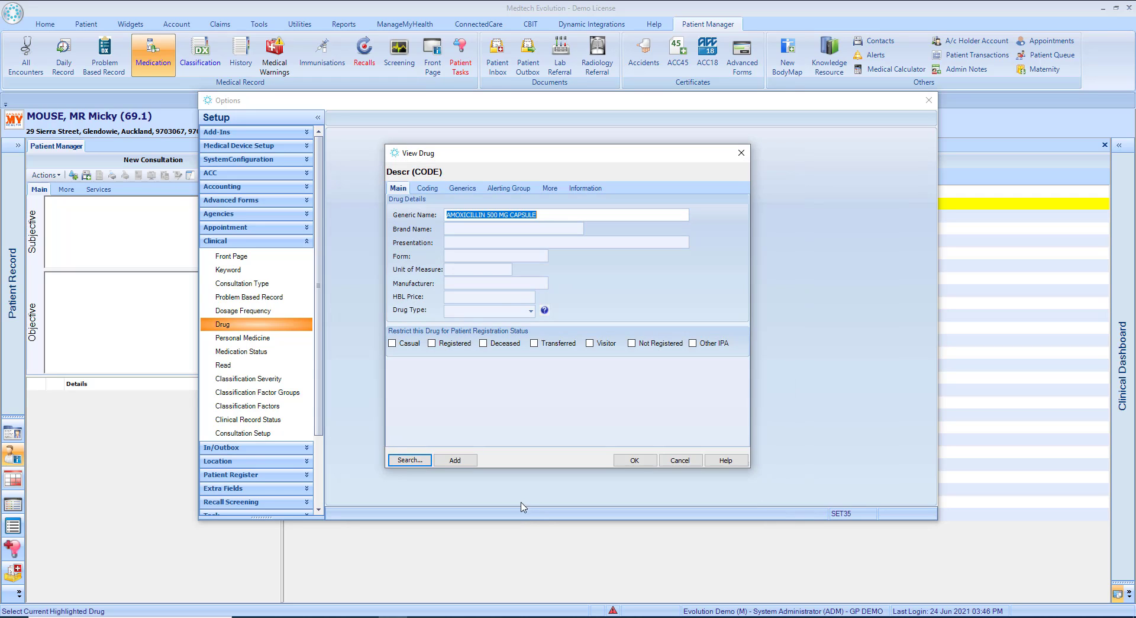
On the Coding tab, tick Preferred for APO-AMOXI 500 mg capsule and save with OK.
click(434, 190)
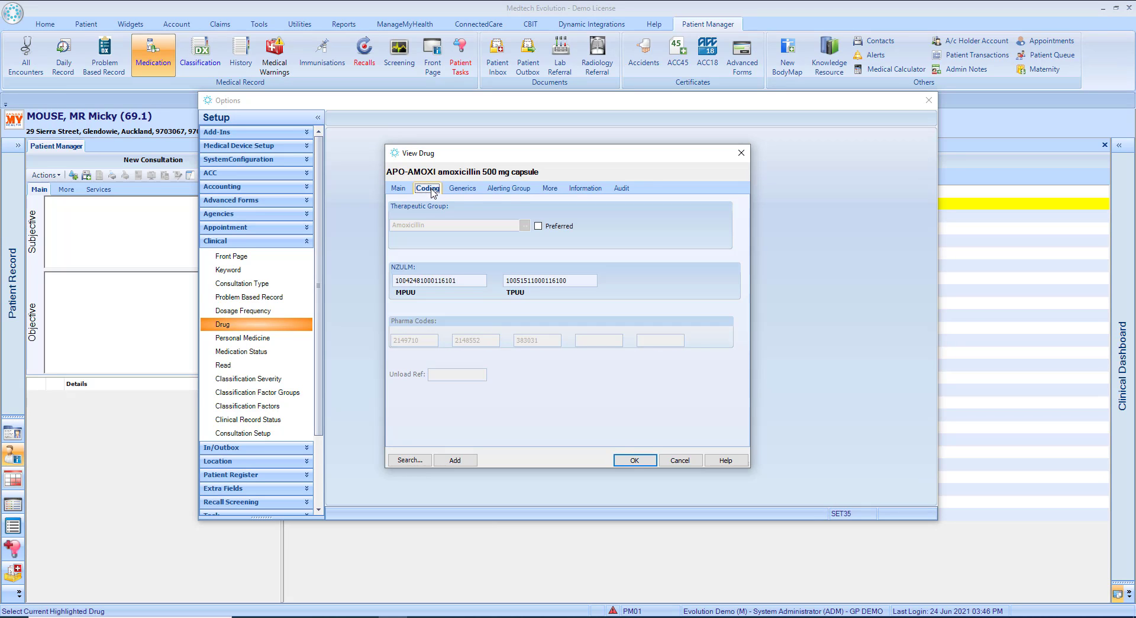
click(538, 226)
click(635, 461)
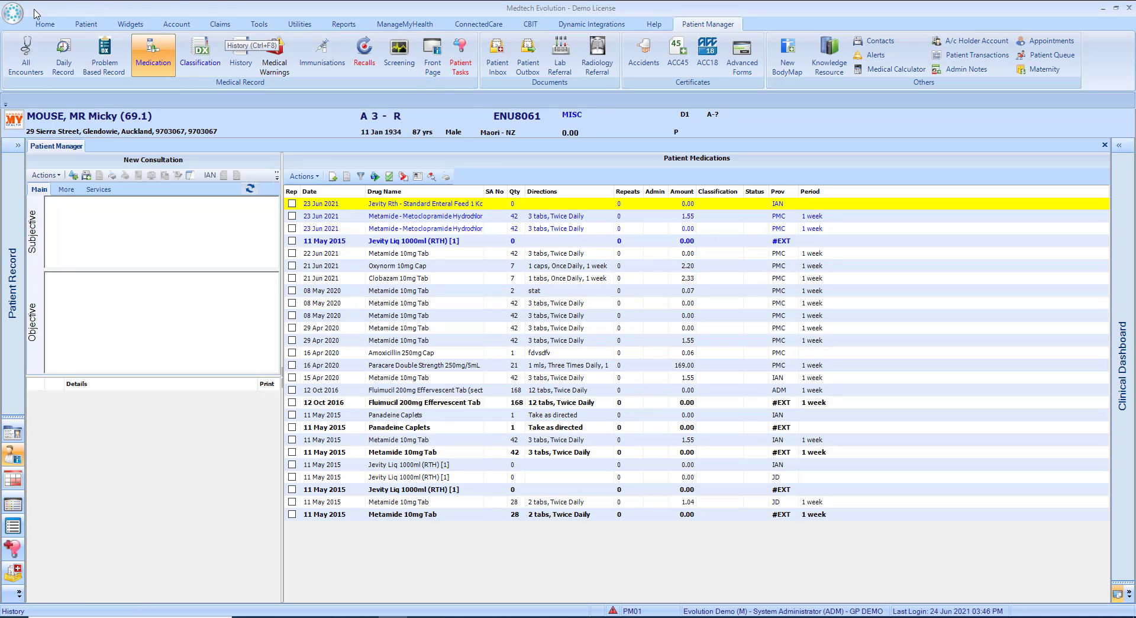
Open Drug setup via Options > Clinical, search 'DR', and load Special Ointment 10% by brand.
click(11, 16)
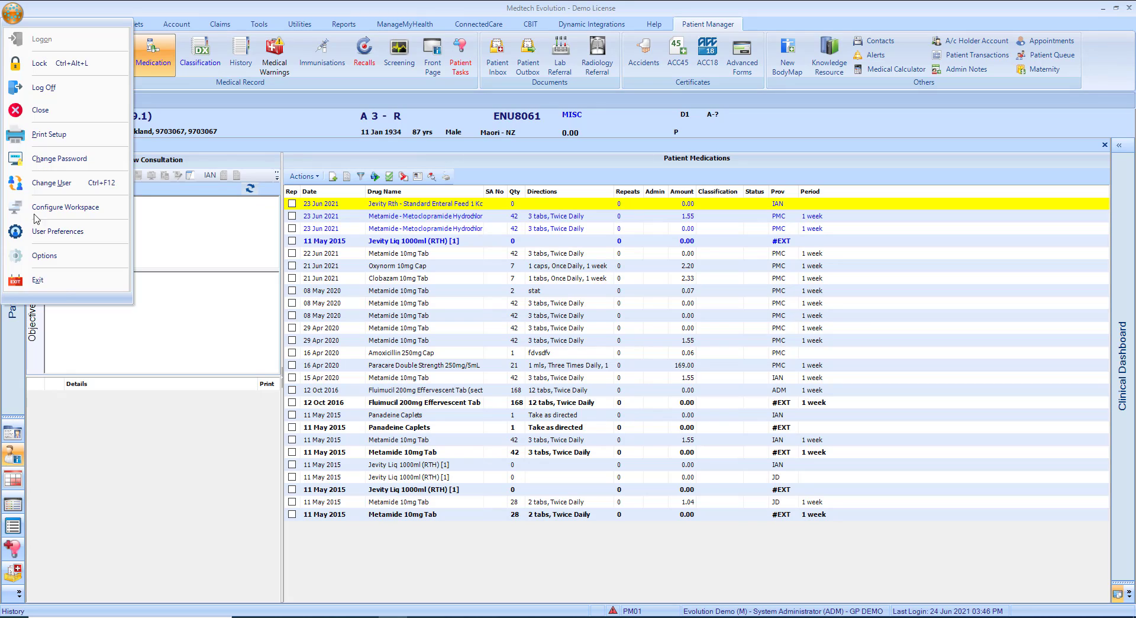
click(43, 258)
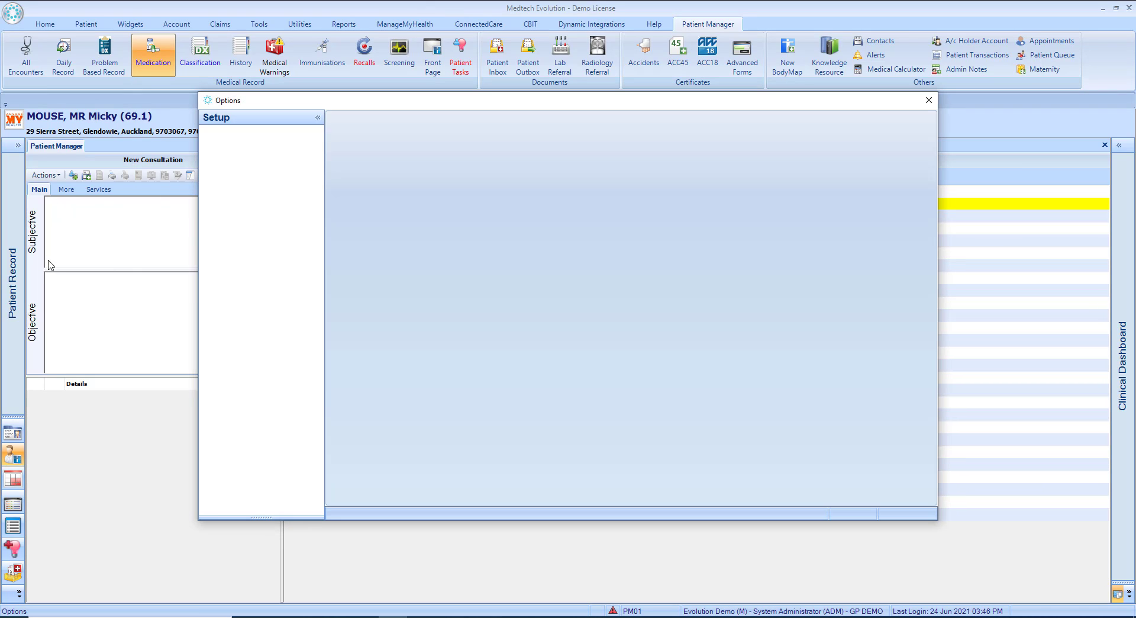
click(216, 241)
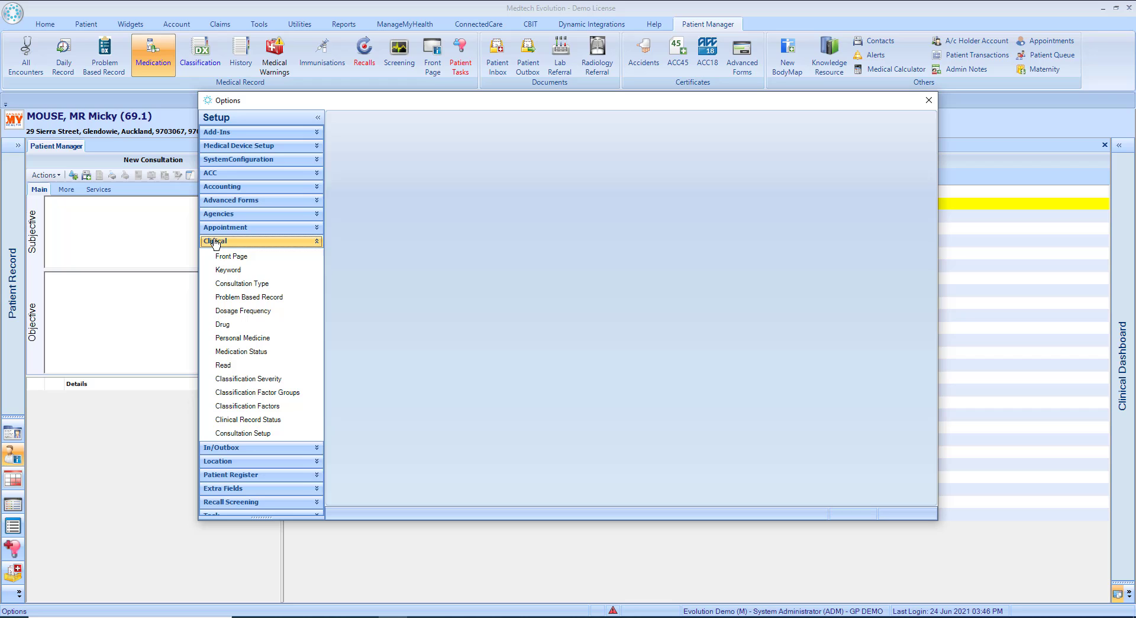
click(223, 325)
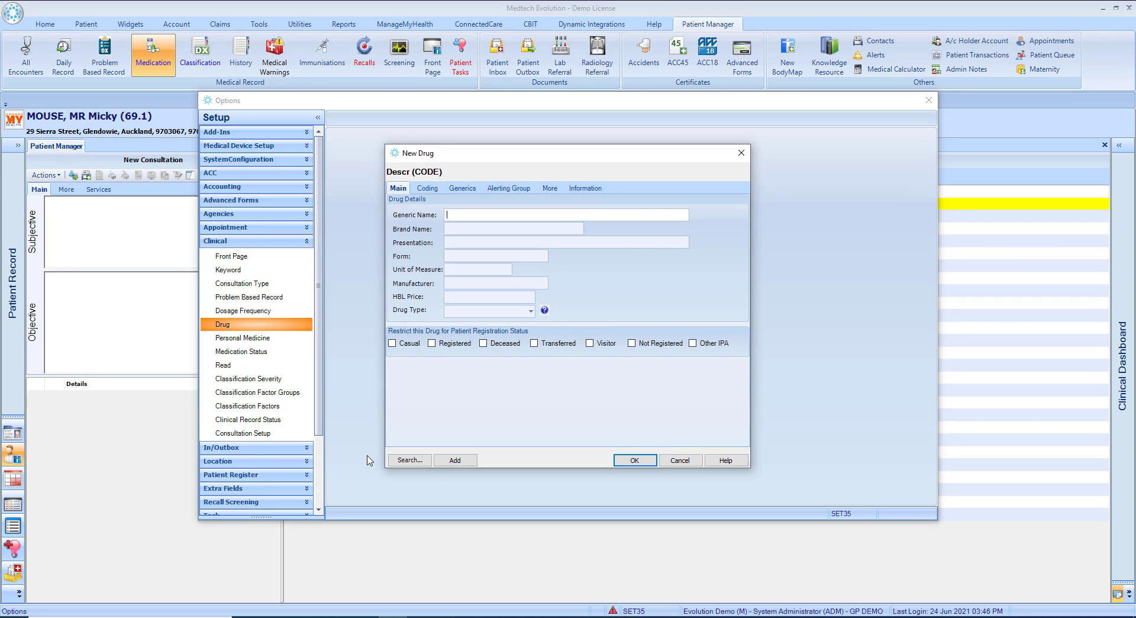
click(409, 460)
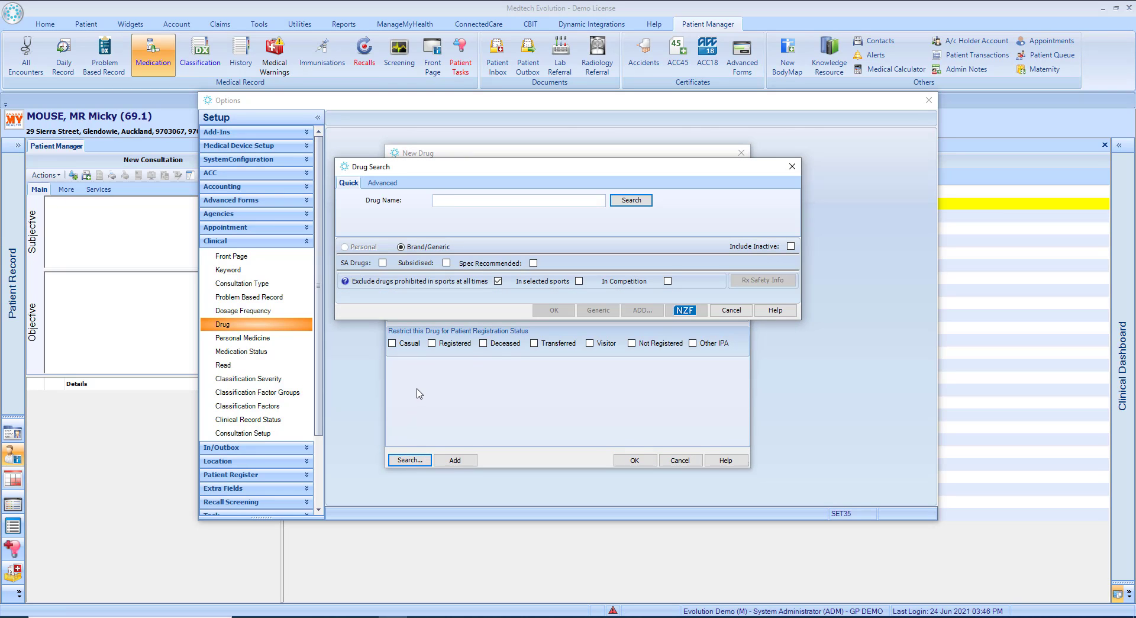
text(DR)
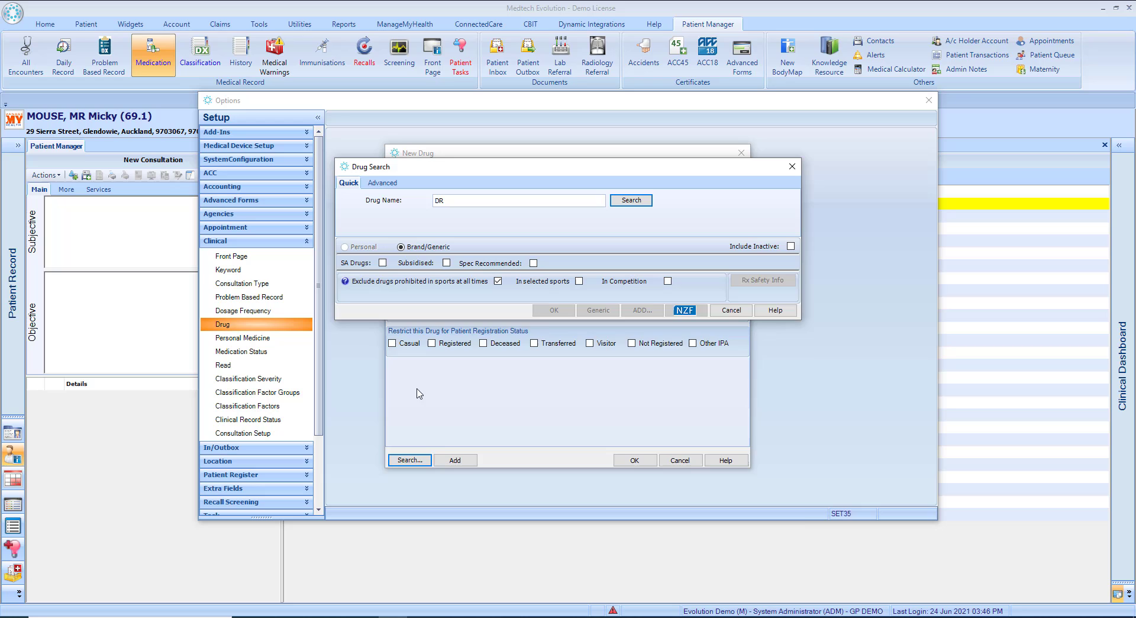
key(Return)
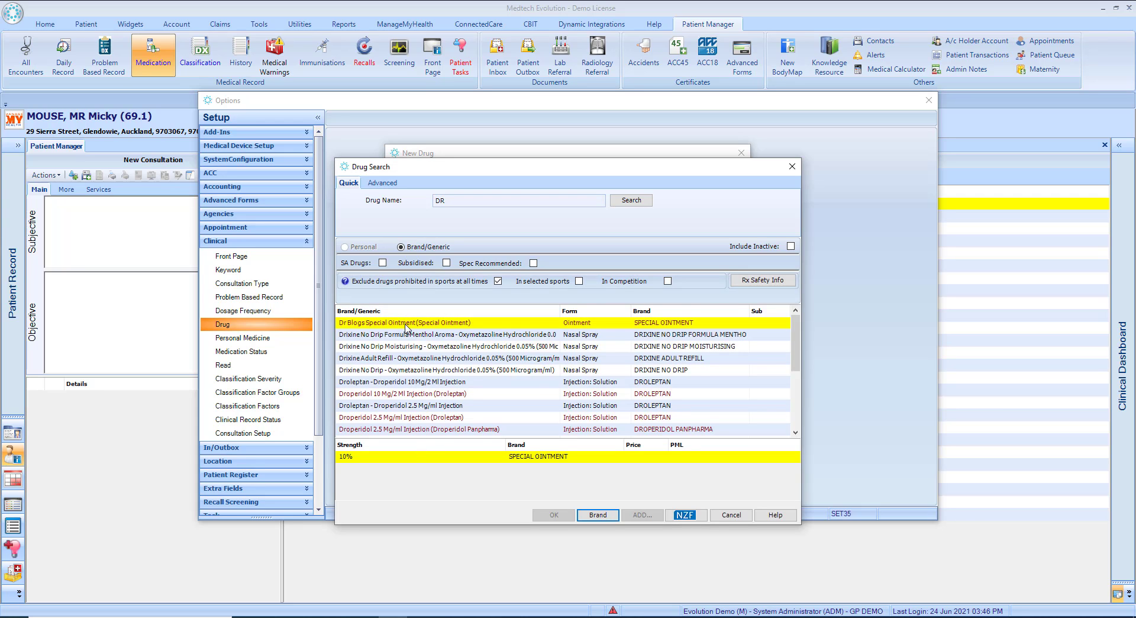
click(596, 515)
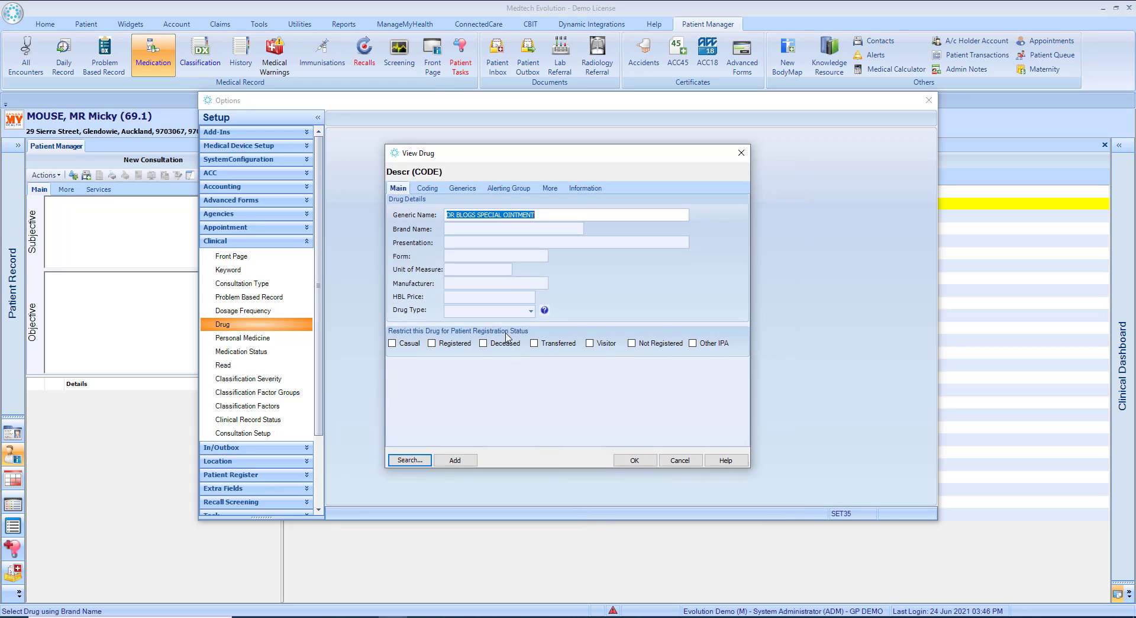
Check the ointment's Generics tab, opening the add list but cancelling without adding a generic.
click(463, 189)
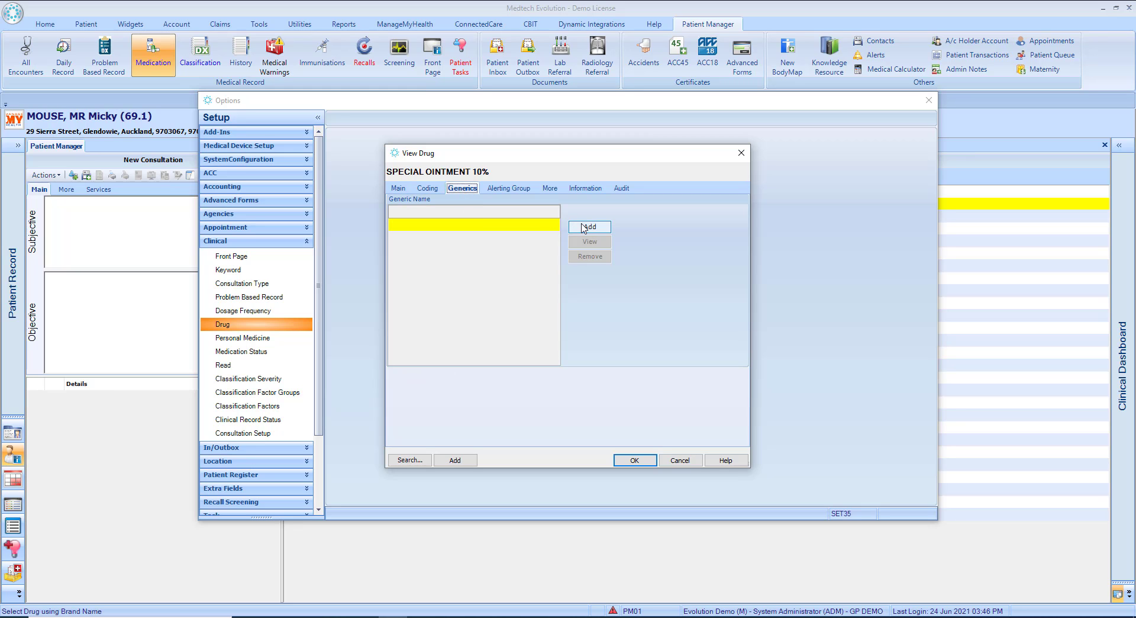
click(589, 229)
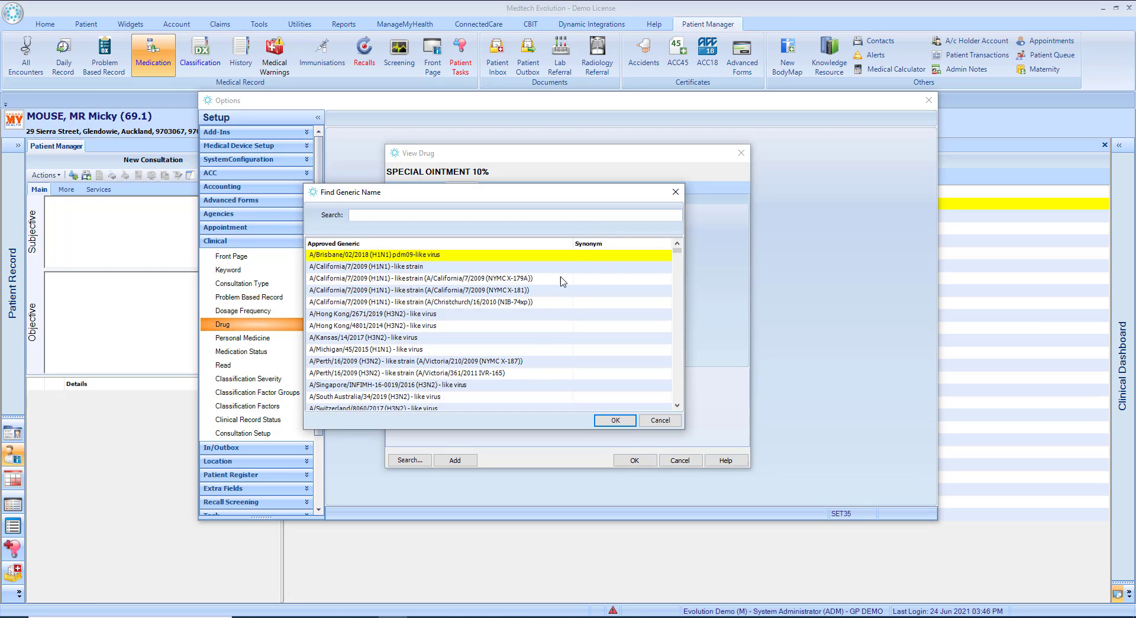
click(645, 421)
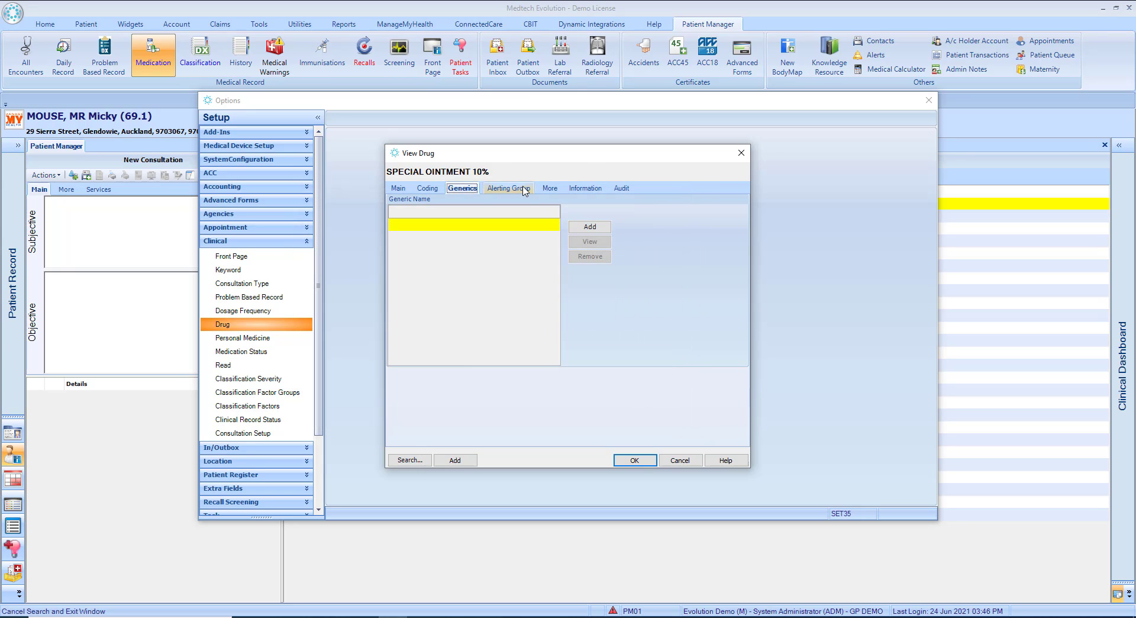
Check the Alerting Group tab, opening the add list but cancelling without adding a group.
click(523, 189)
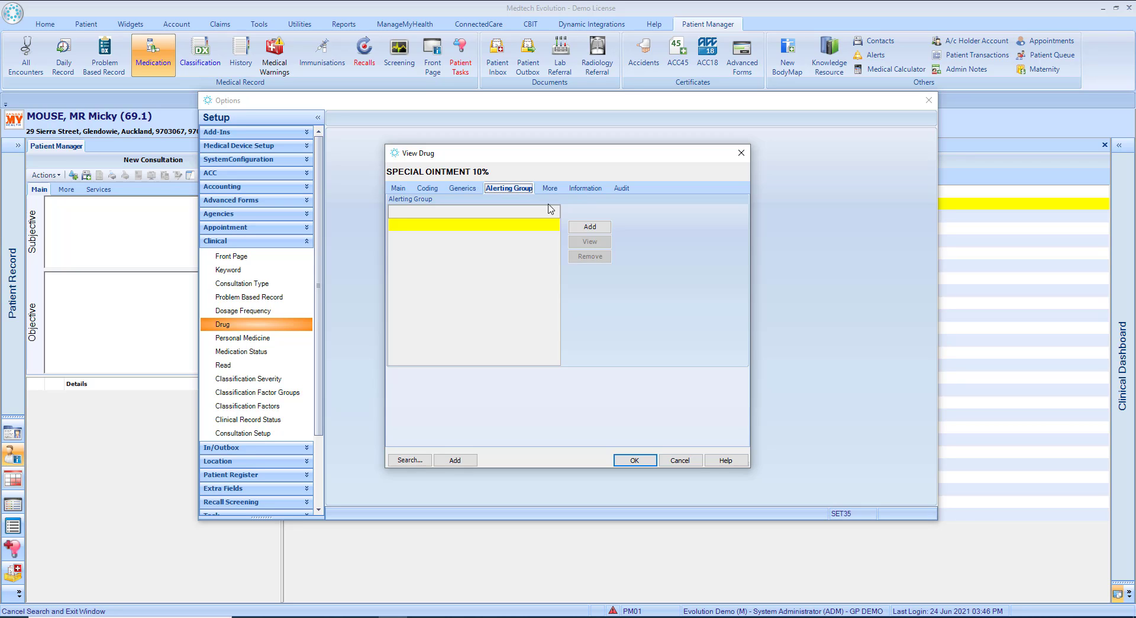
click(590, 226)
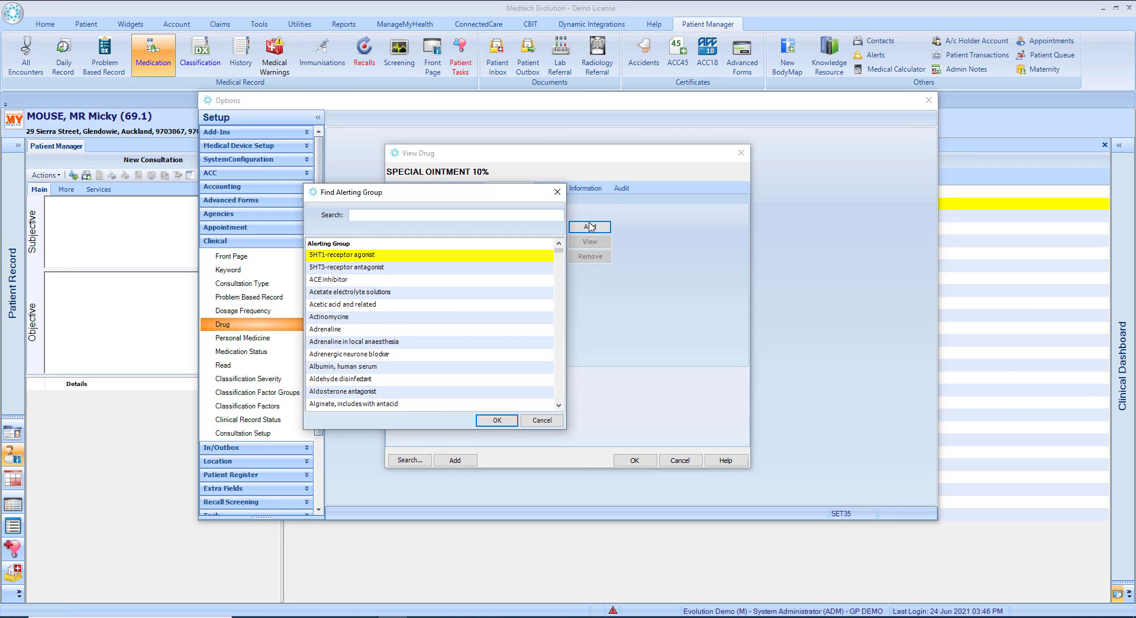
click(550, 422)
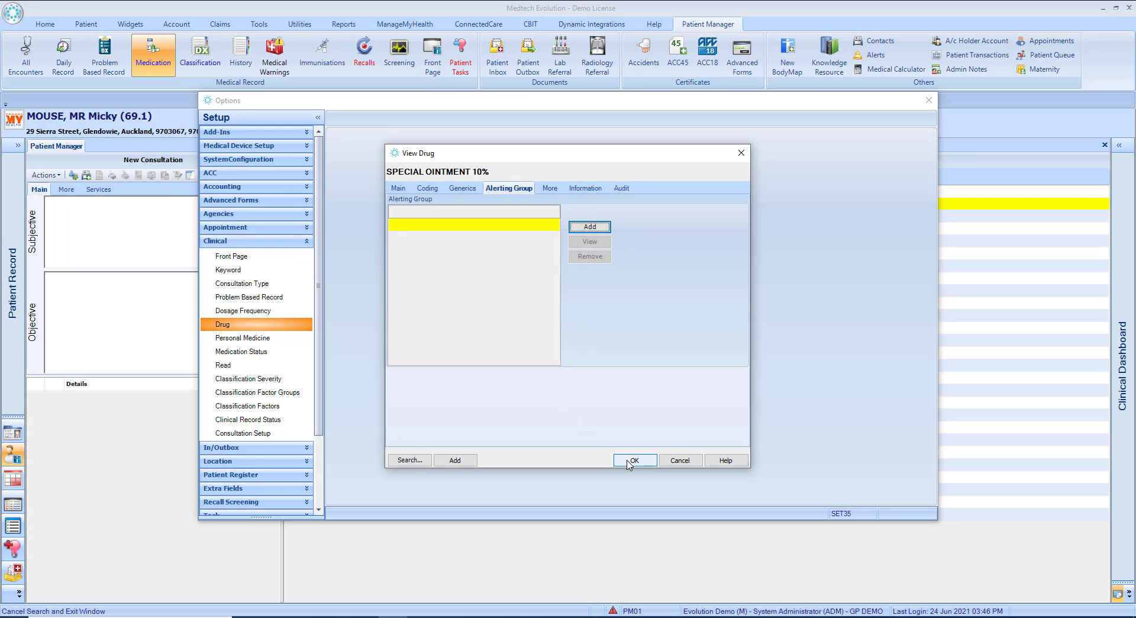